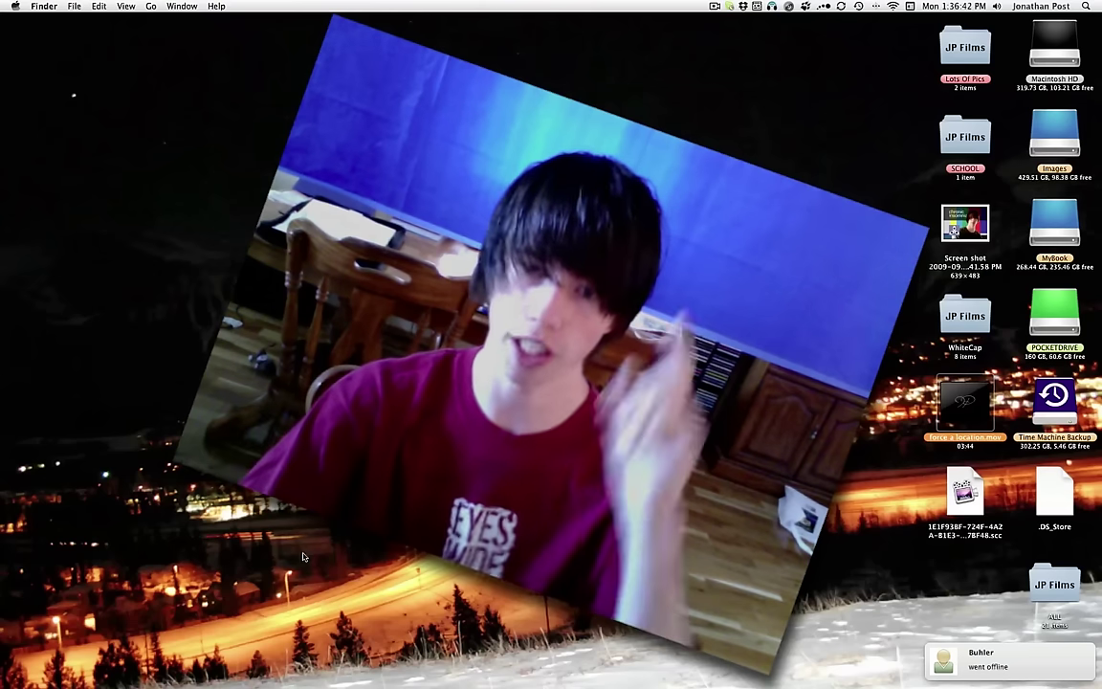
Launch Safari, load loki.com, visit its FindMe map page, then return to the homepage
mouse_move(316, 681)
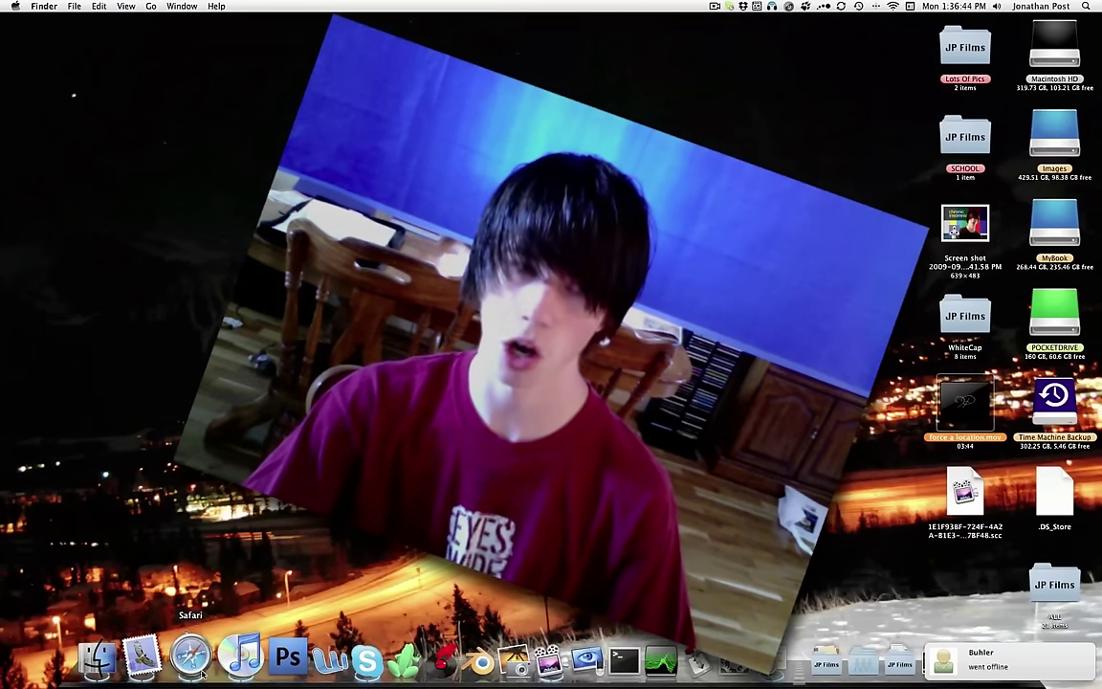
left_click(201, 673)
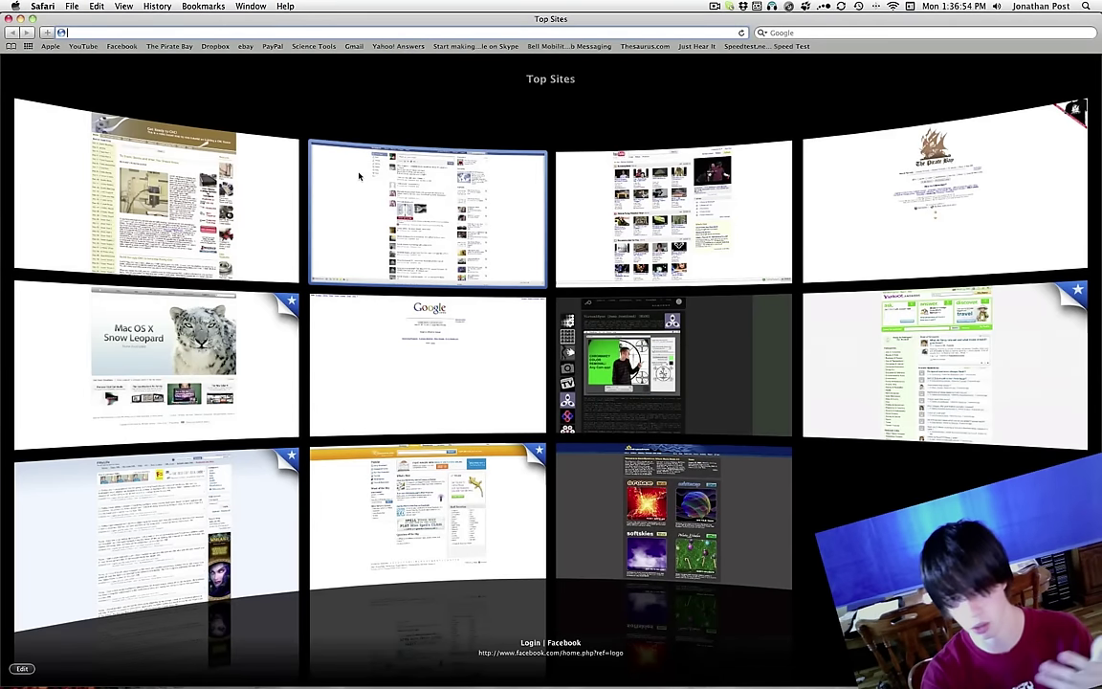
left_click(215, 31)
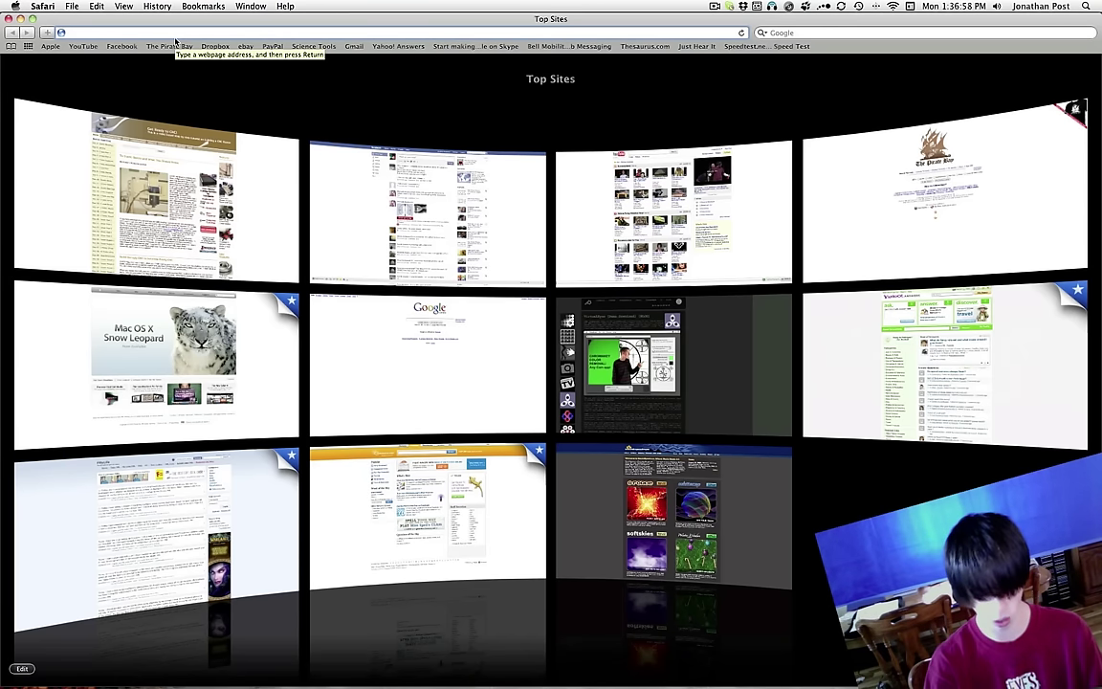
type("loki.com/")
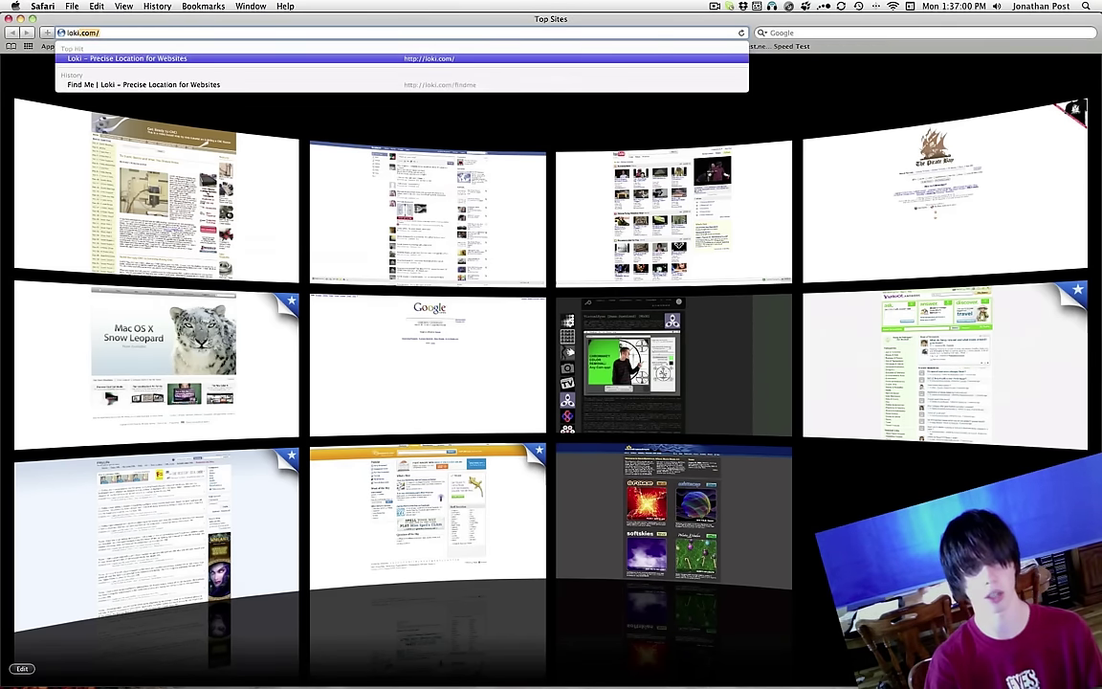
key("Return")
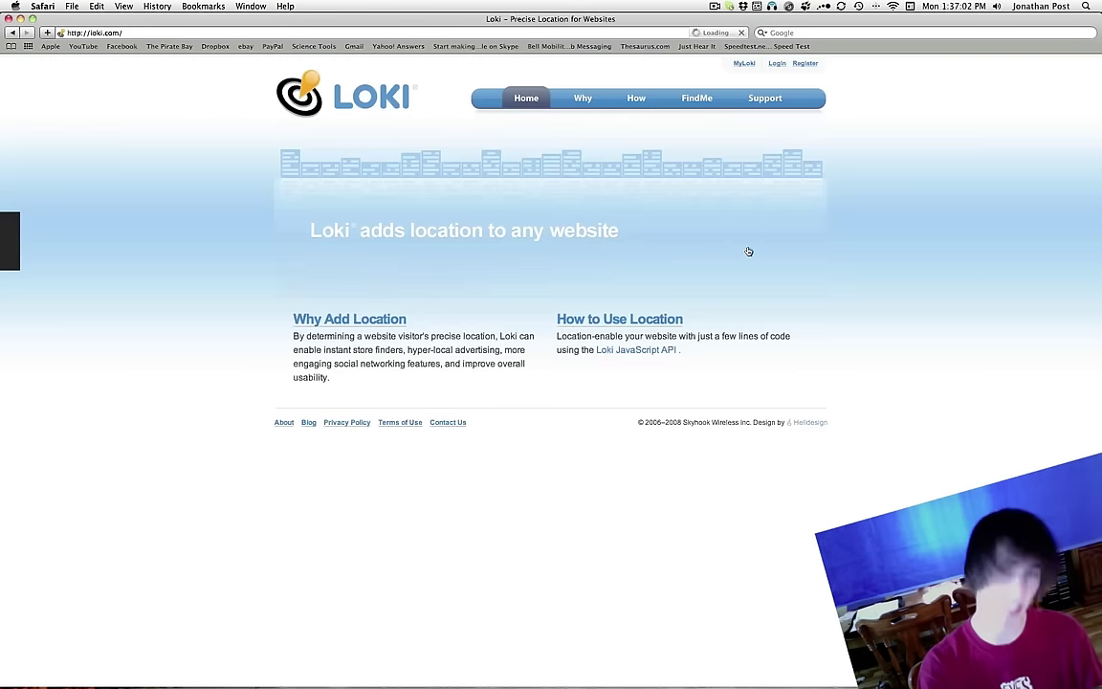
left_click(701, 102)
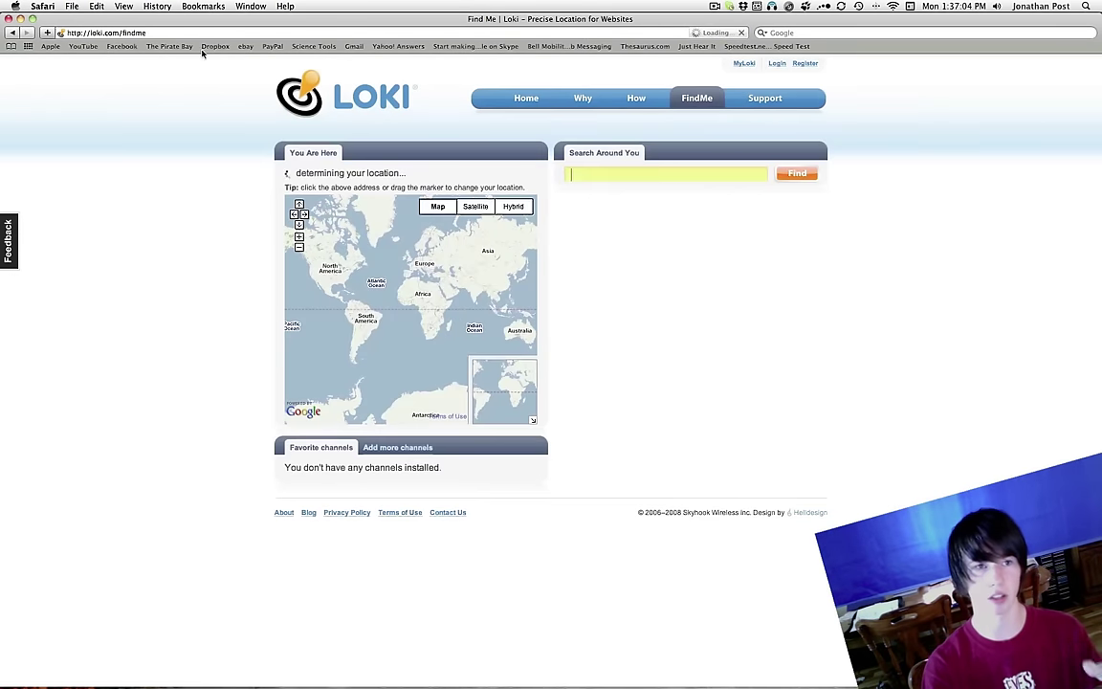
left_click(15, 33)
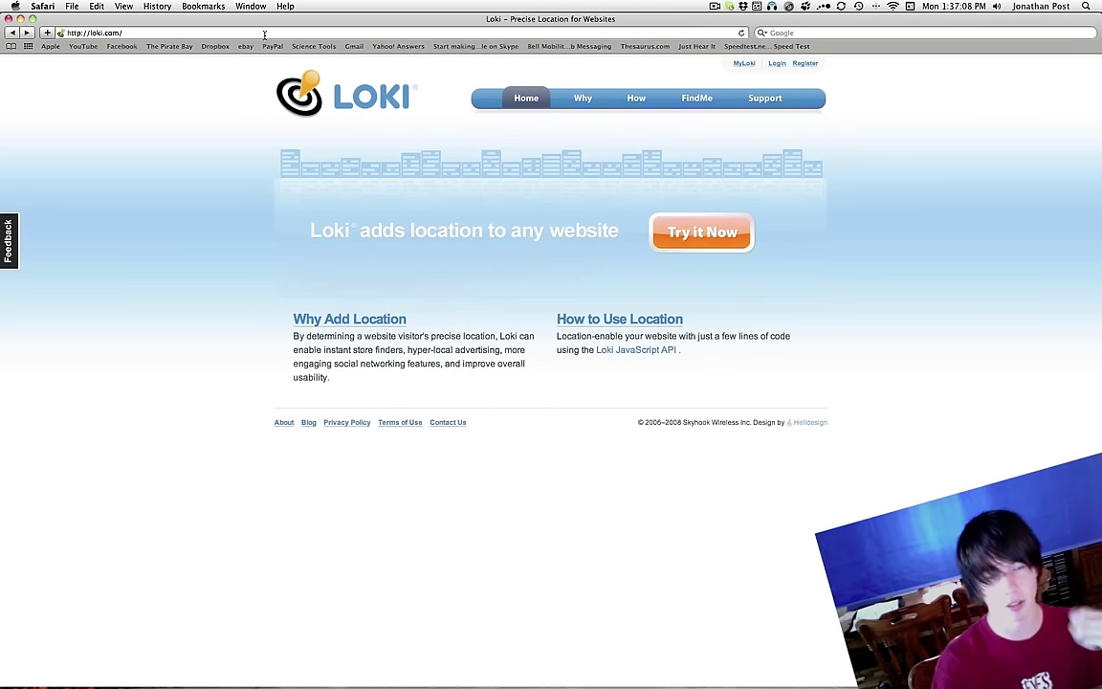
Search Google for 'skyhook wireless submit'
left_click(789, 33)
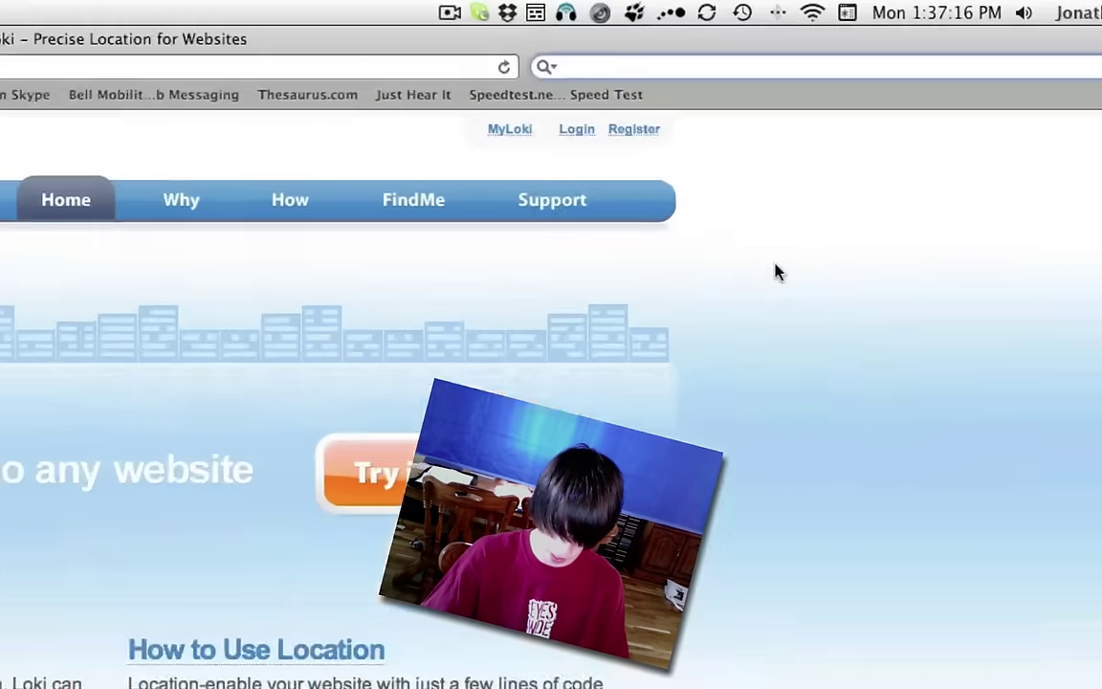
type("skyh")
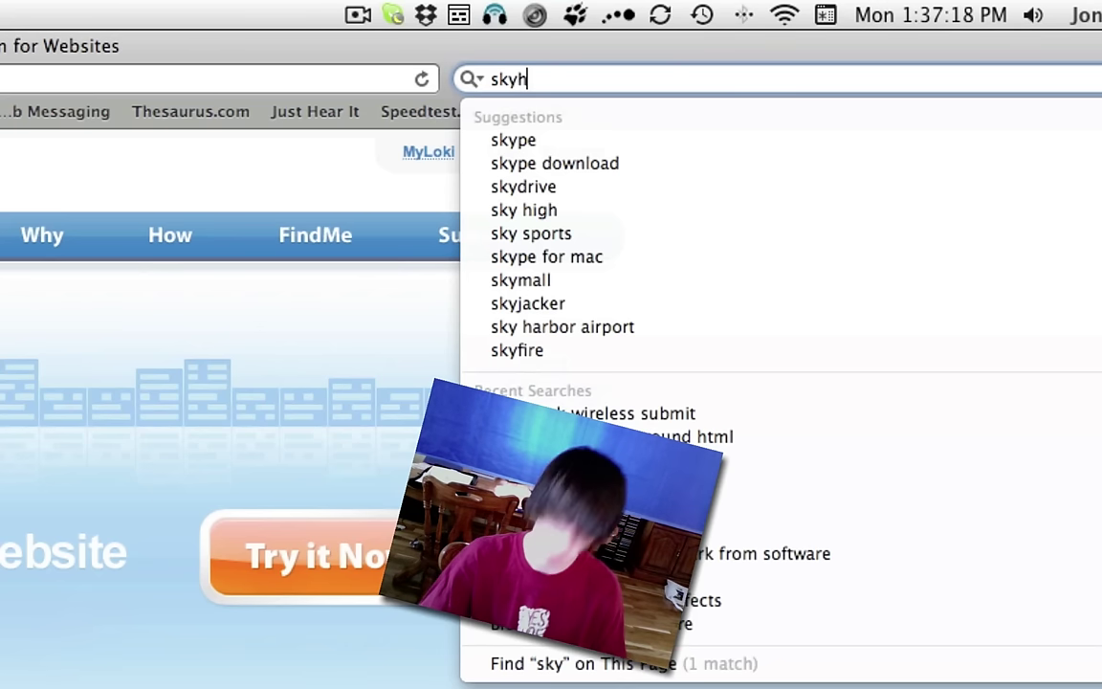
type("ook ")
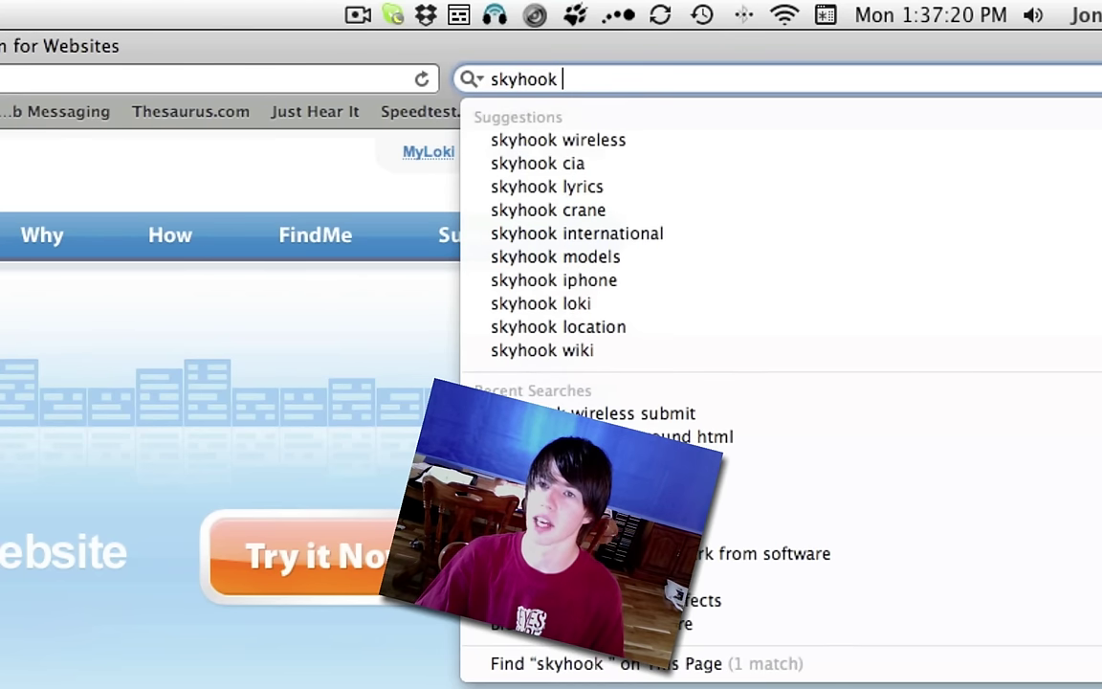
type("wireless")
key("Right")
type("sub")
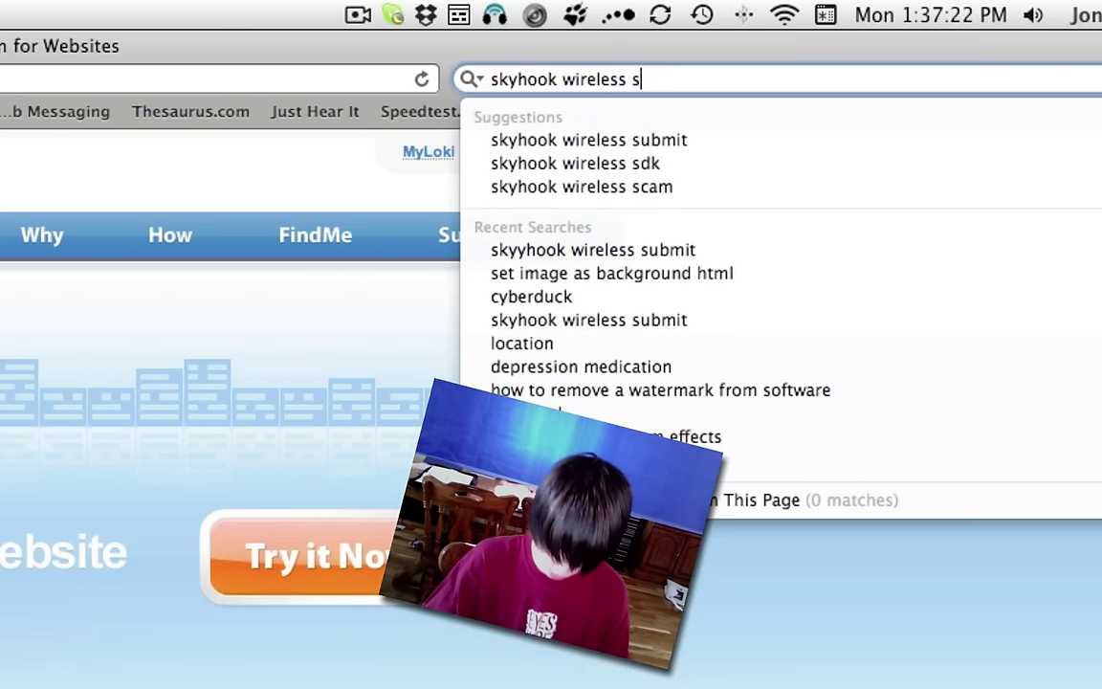
type("mit")
key("Return")
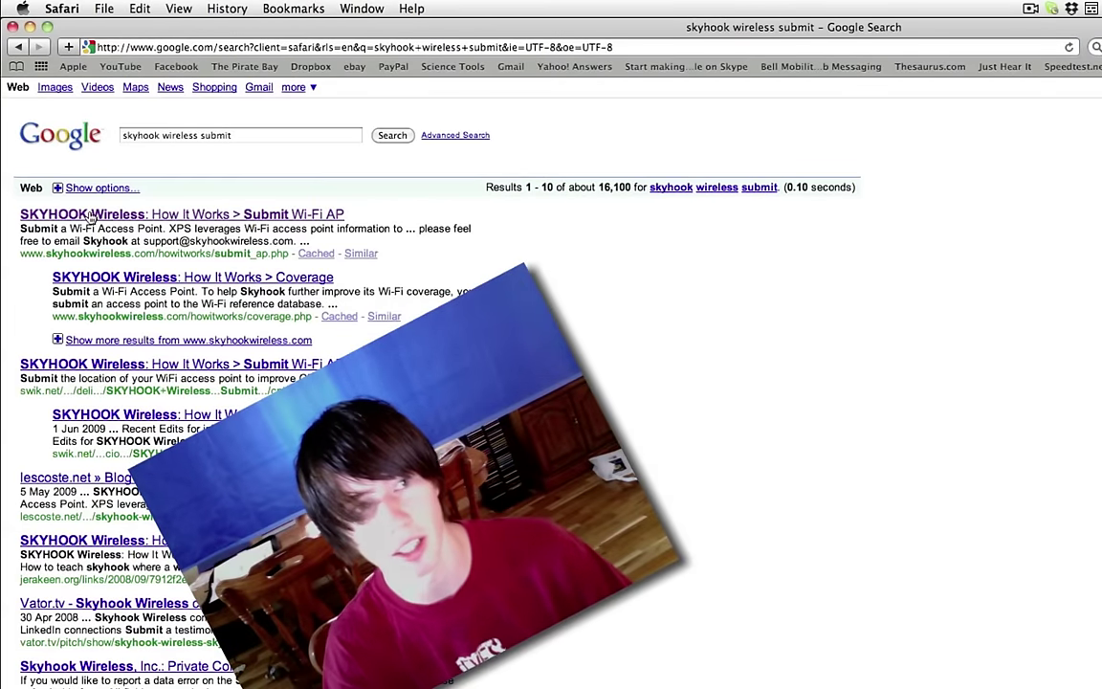
Open Skyhook's Submit Wi-Fi AP page and map the address '342 sfrica'
left_click(149, 216)
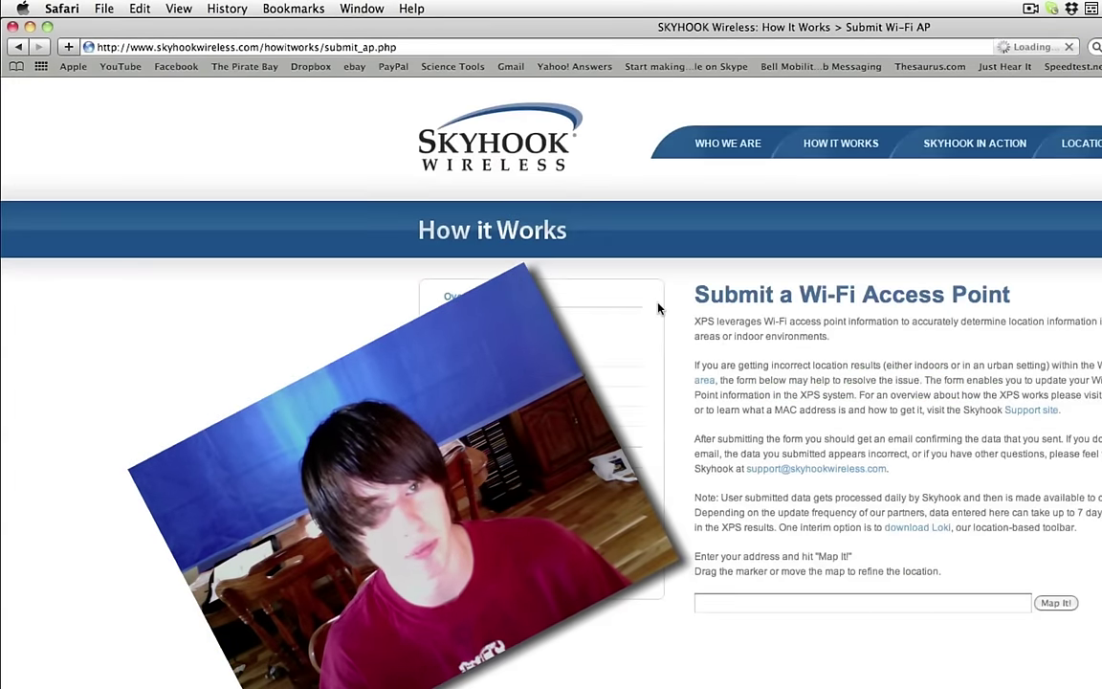
scroll(995, 326, "down", 3)
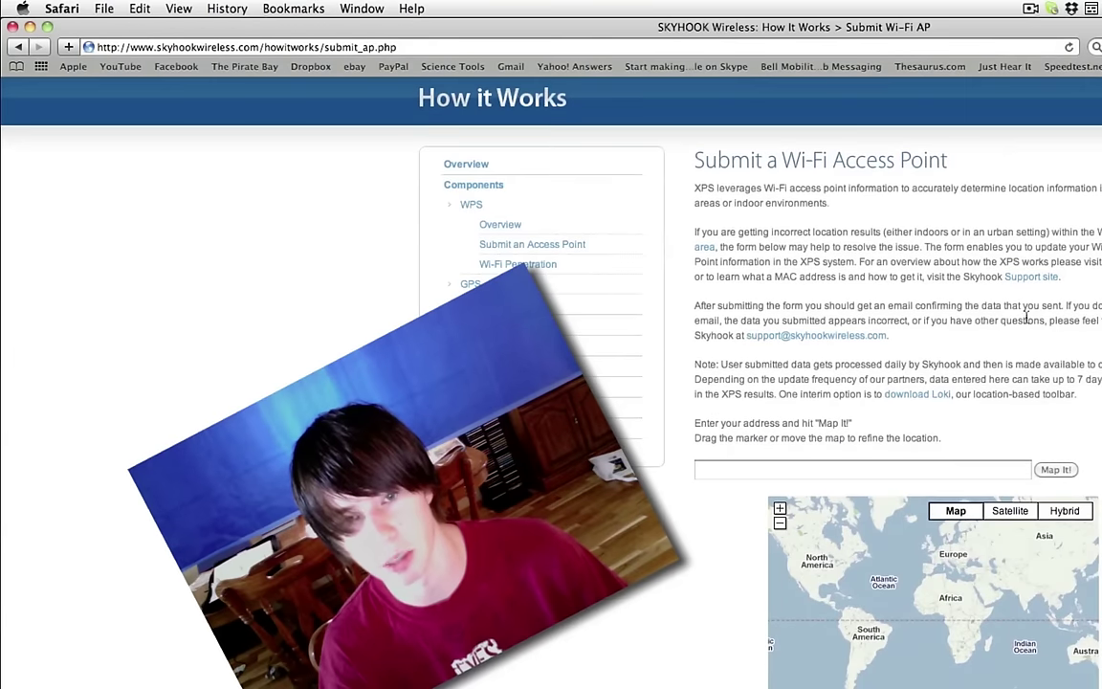
left_click(755, 466)
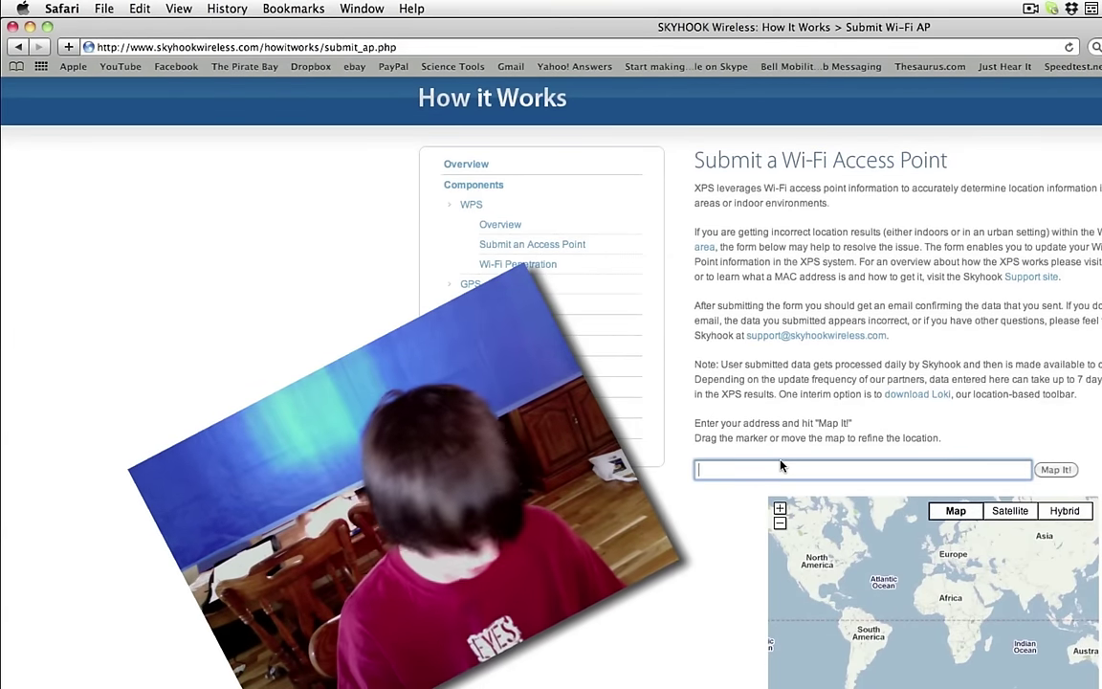
type("342 sf")
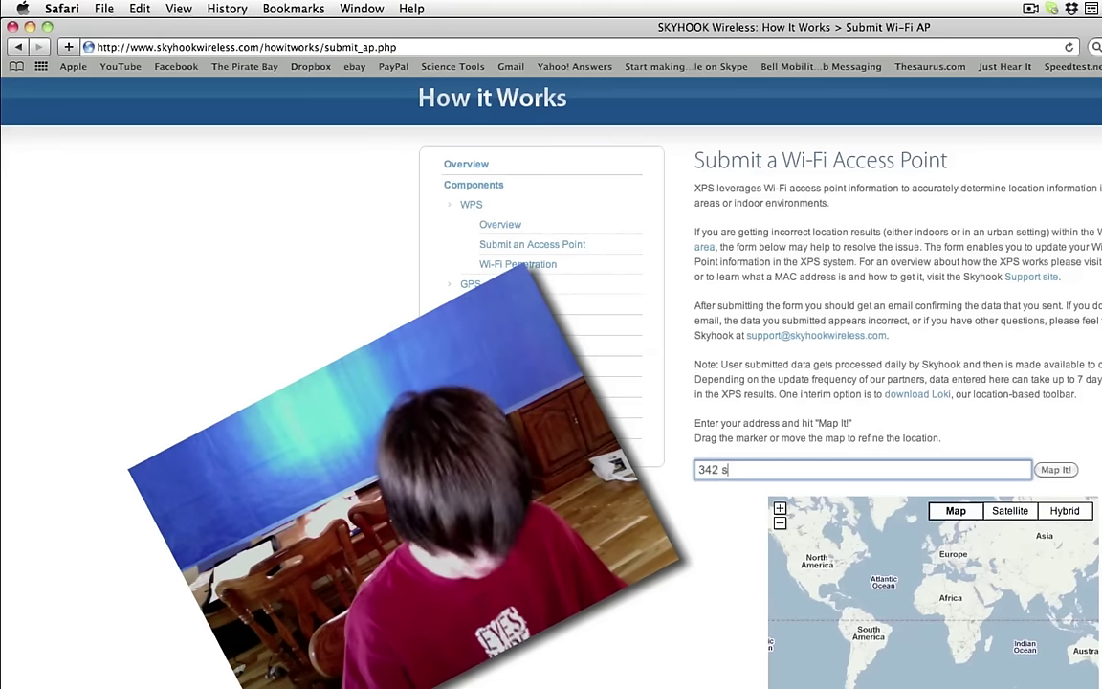
scroll(781, 465, "down", 5)
type("rica")
key("Return")
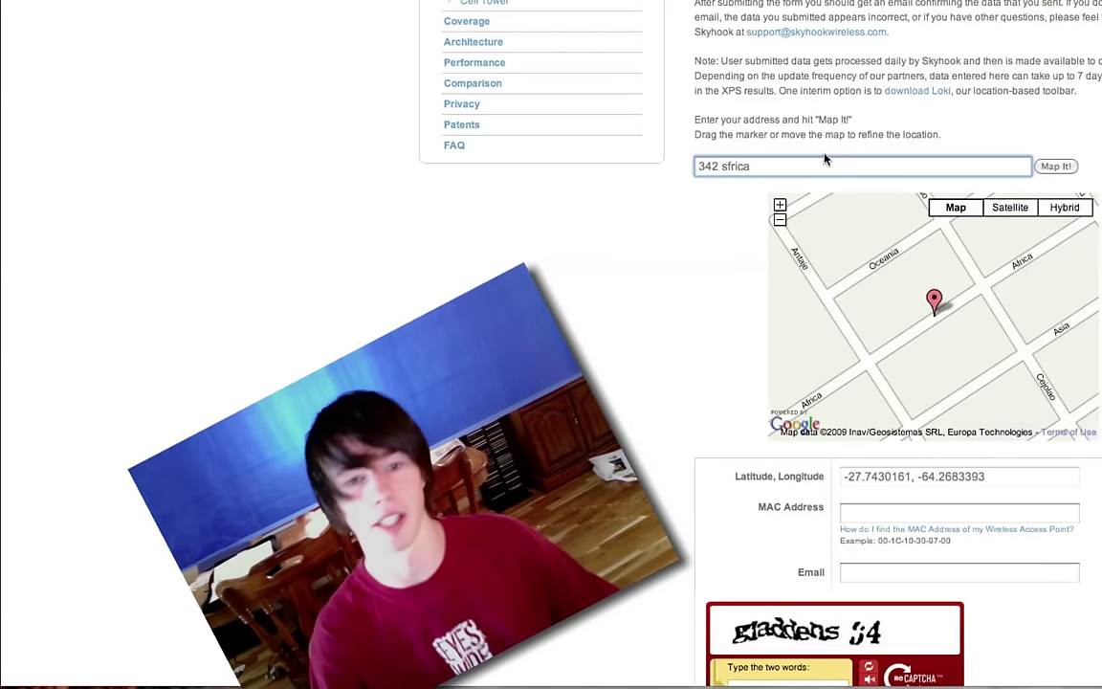
Move down the form and place the cursor in the MAC Address field
scroll(950, 281, "down", 1)
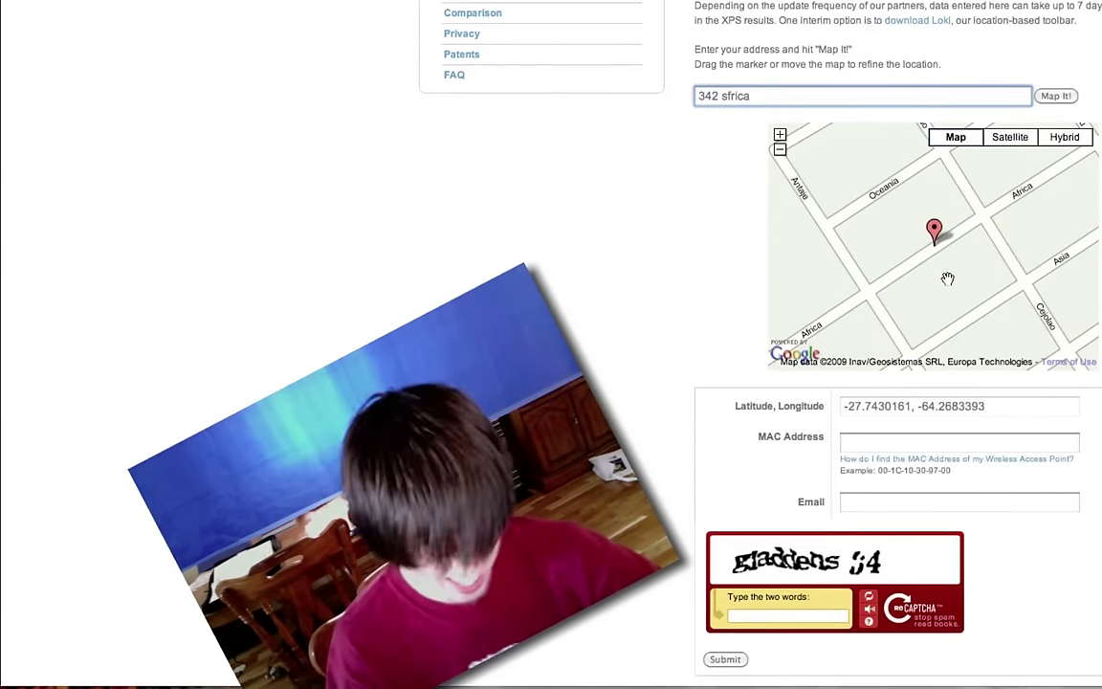
scroll(908, 411, "down", 1)
left_click(911, 402)
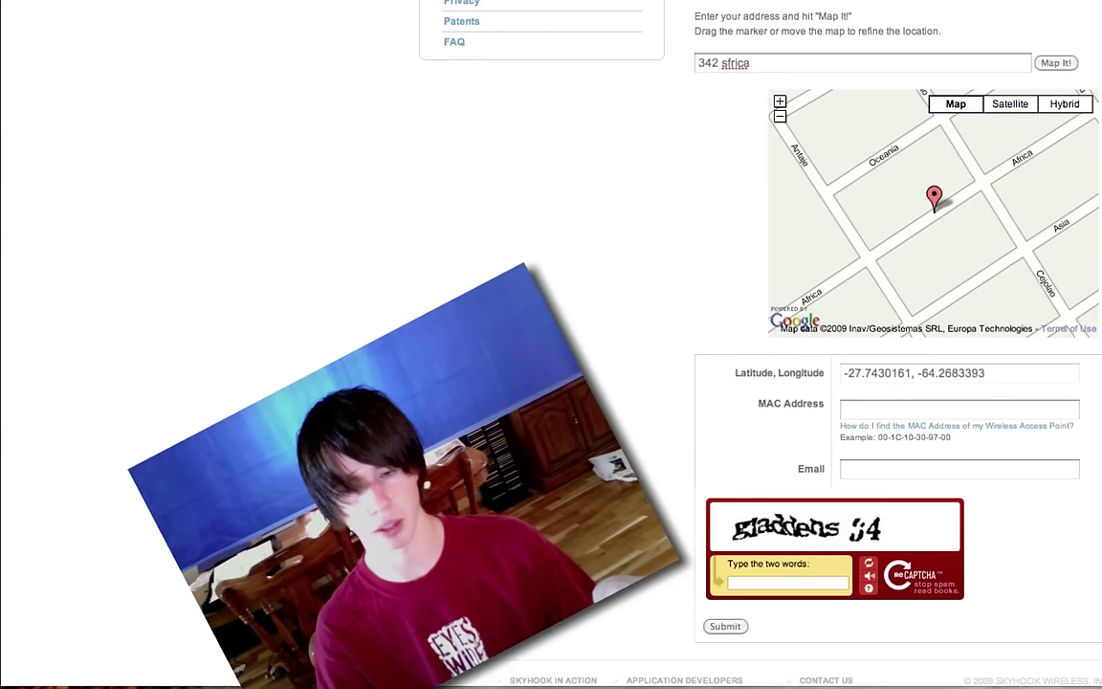
mouse_move(593, 682)
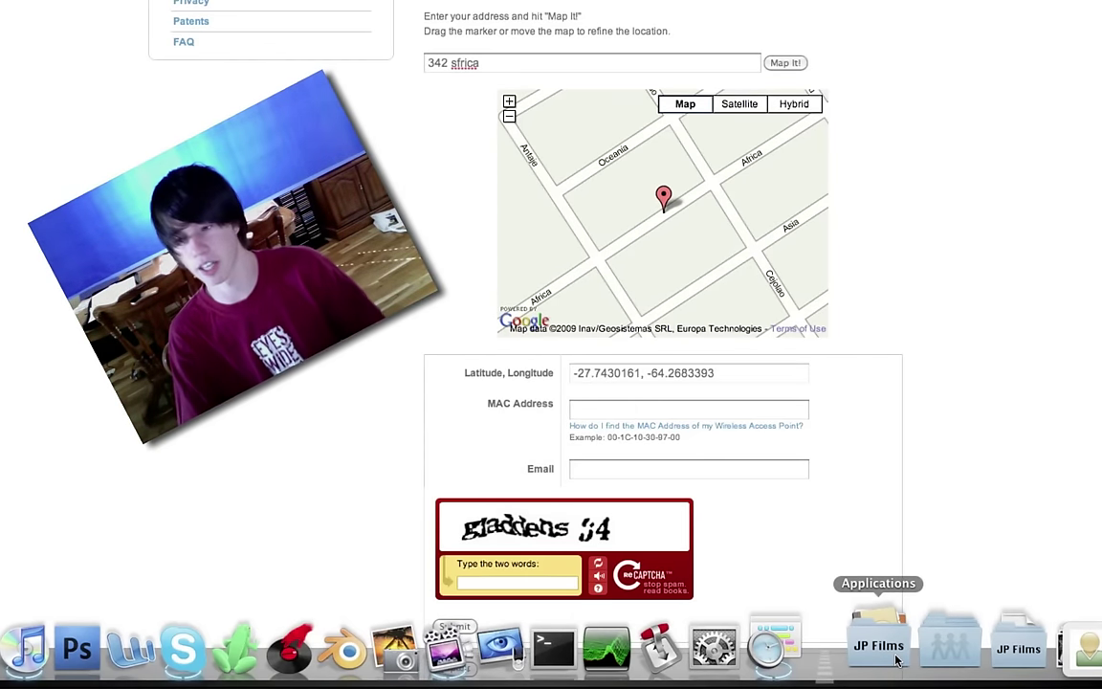
Hide the browser and show the Applications grid, scrolled down to iStumbler
left_click(898, 659)
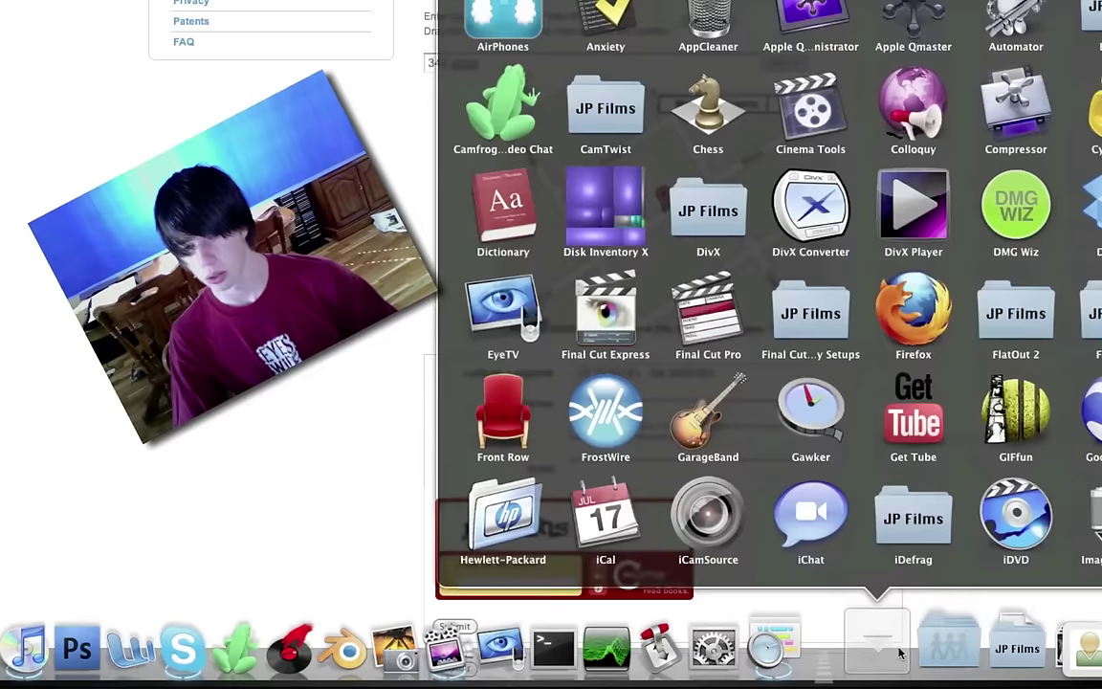
left_click(897, 659)
key("F11")
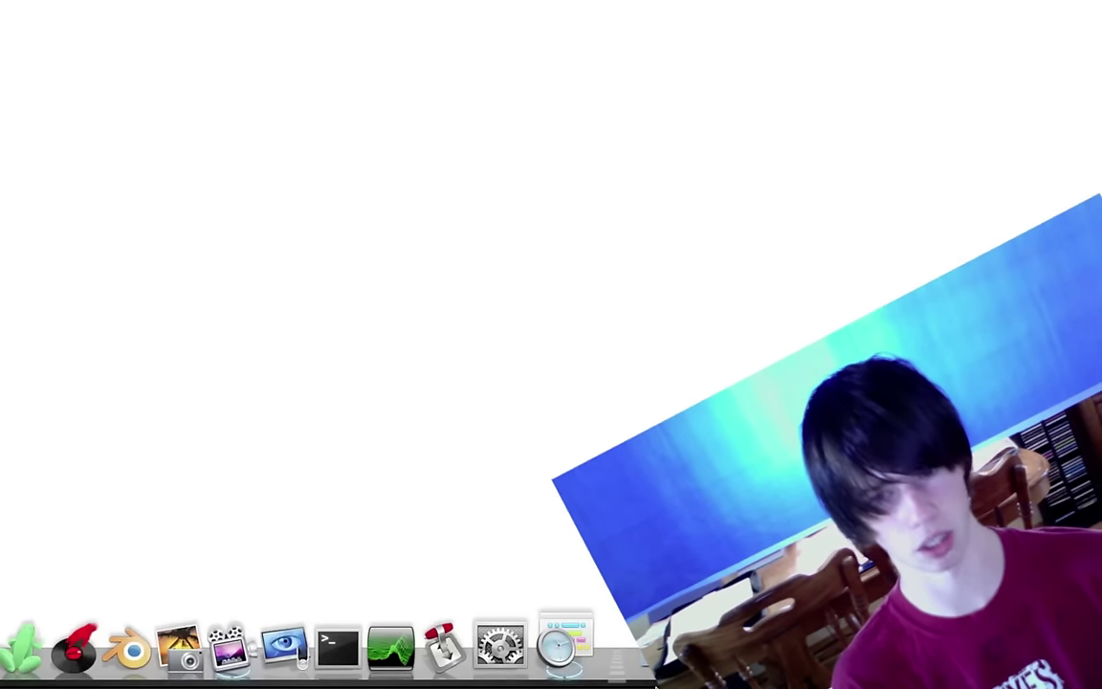
left_click(560, 643)
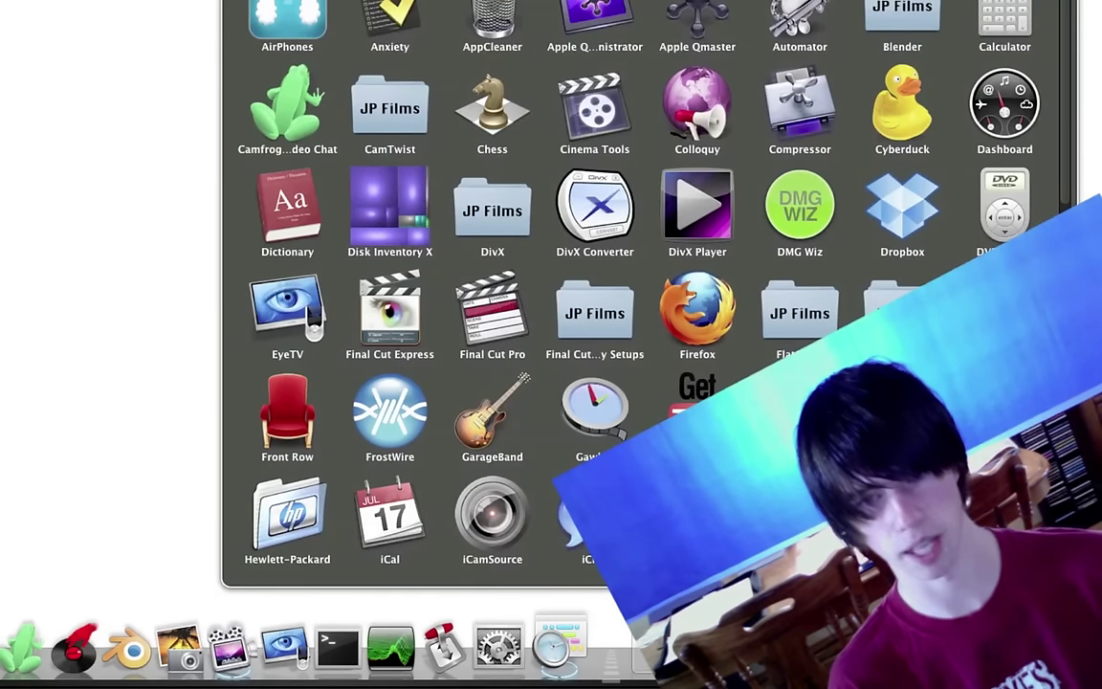
scroll(474, 189, "down", 5)
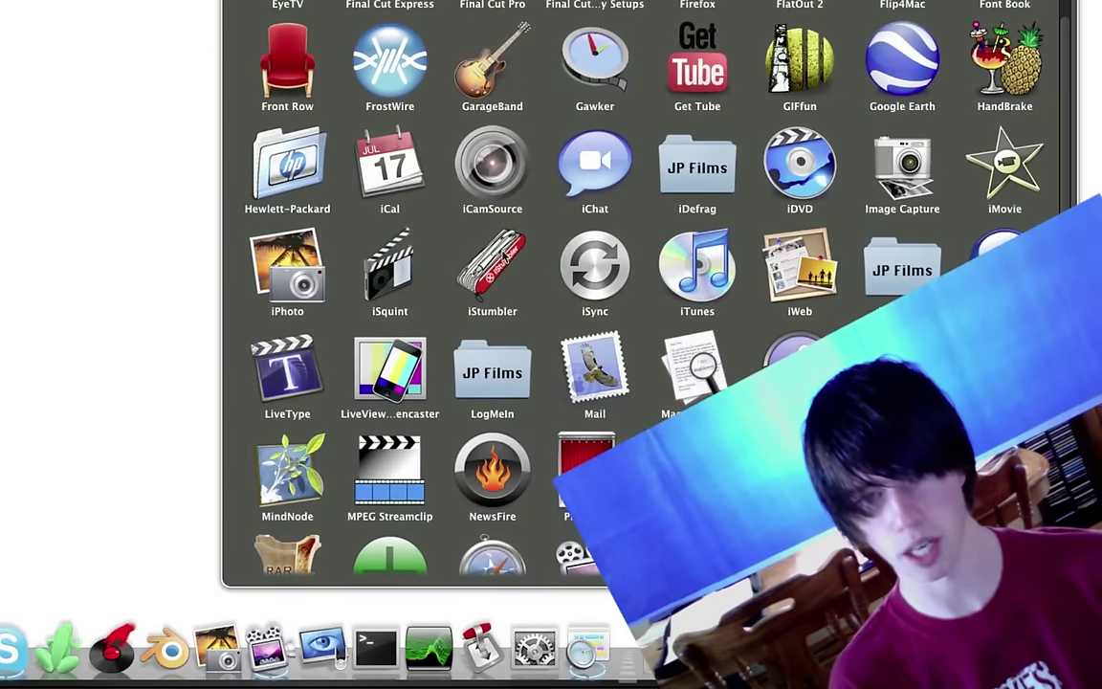
Run iStumbler to read the network's MAC address, then return to Safari's Skyhook tab
left_click(495, 260)
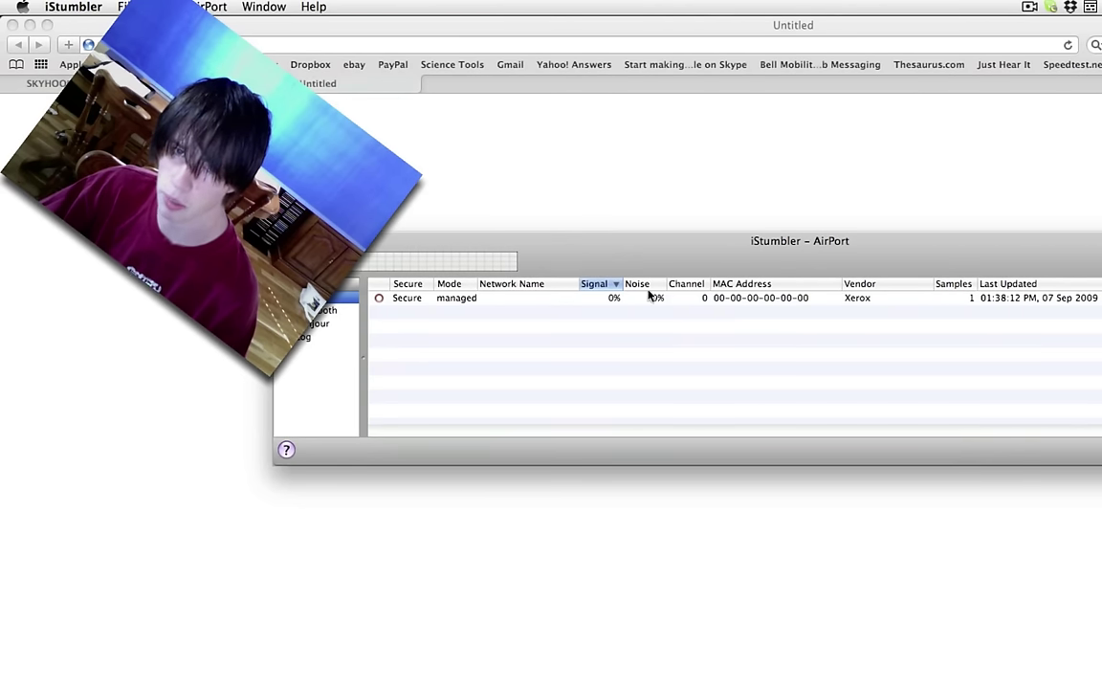
key("super+Tab")
key("ctrl+Tab")
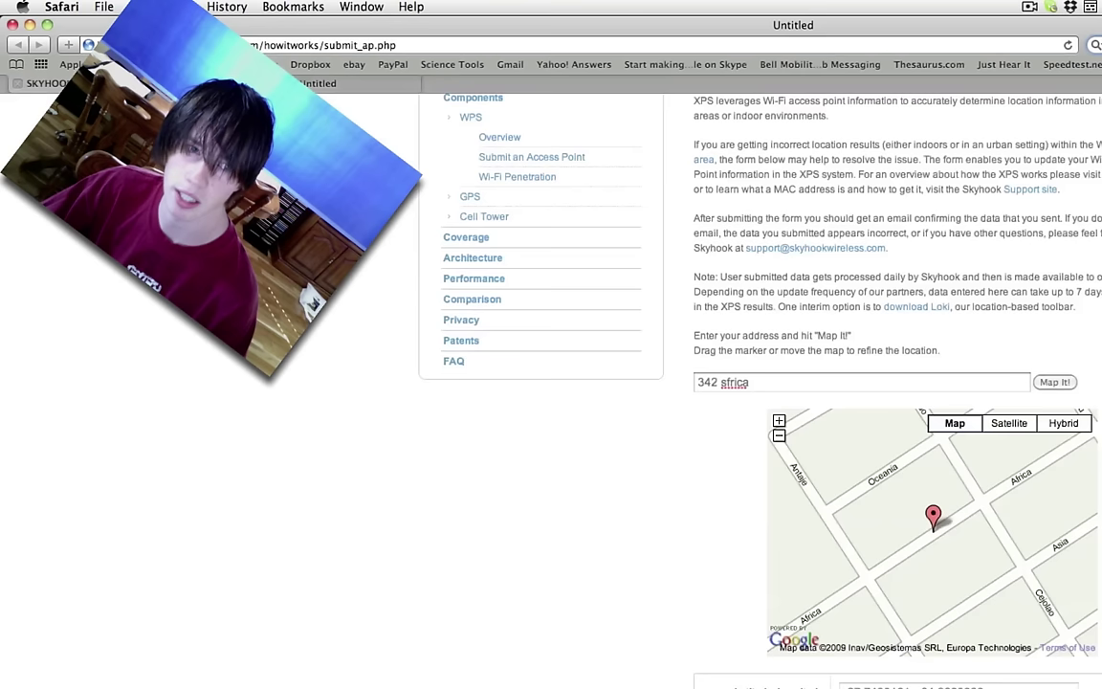
scroll(881, 649, "down", 1)
left_click(911, 688)
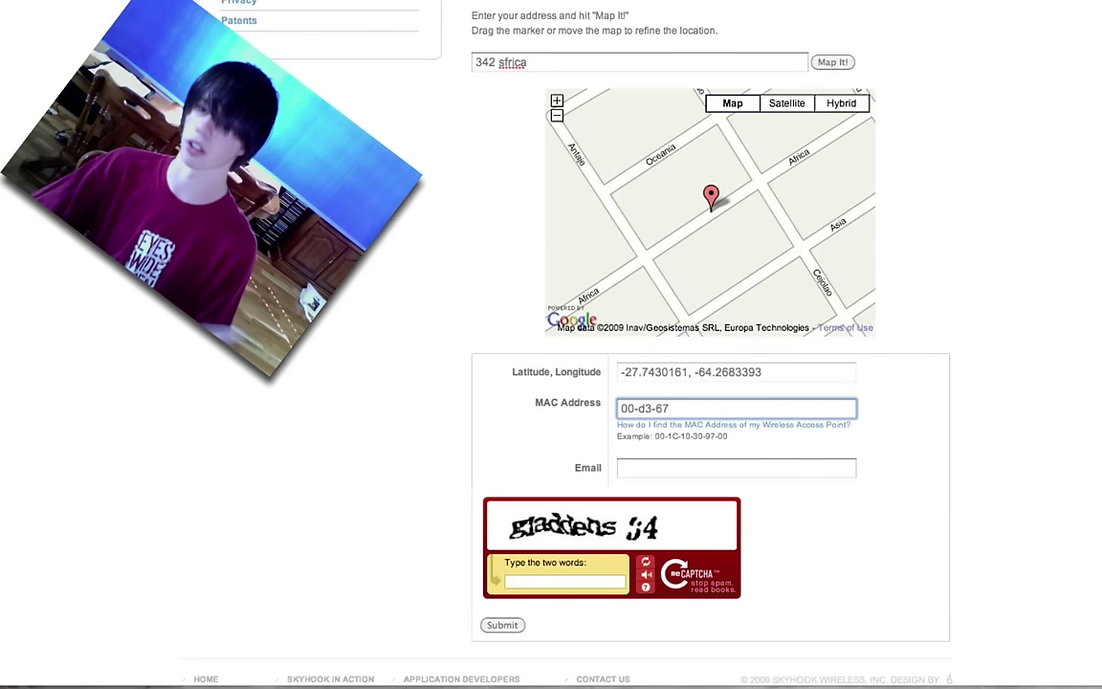
key("BackSpace")
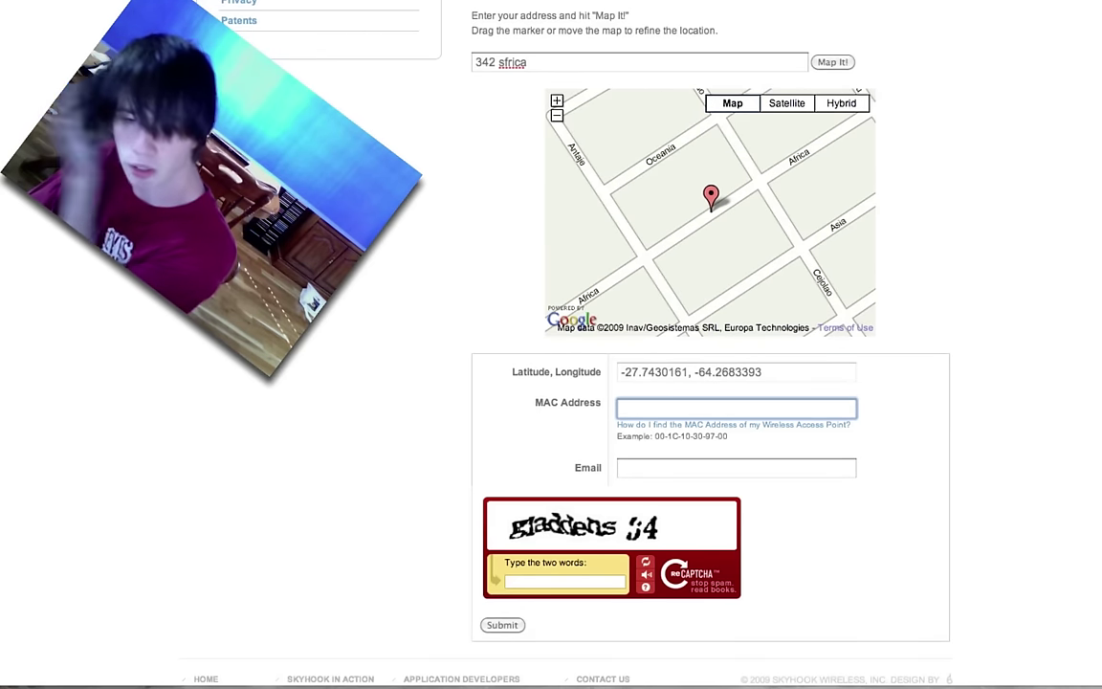
left_click(665, 463)
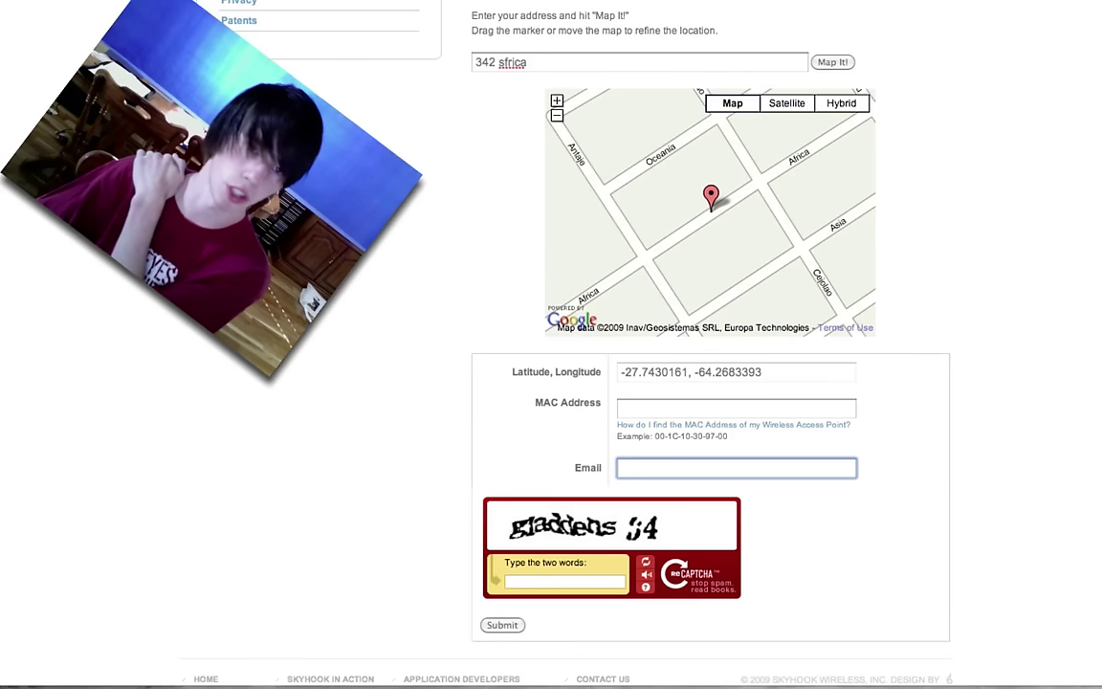
scroll(441, 569, "up", 5)
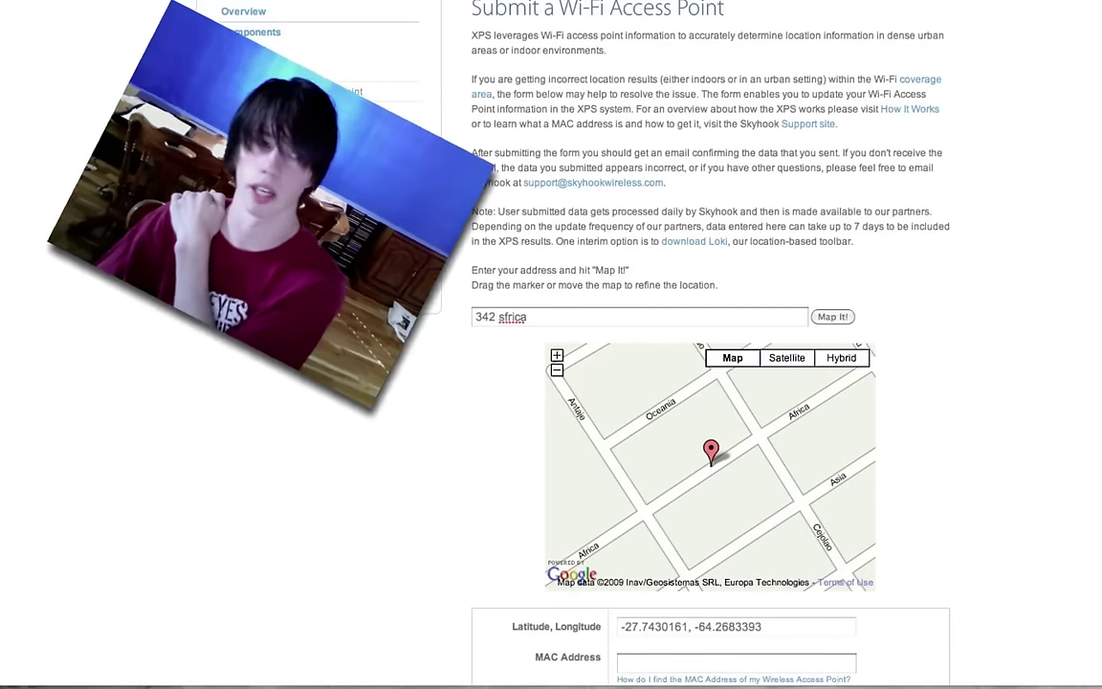